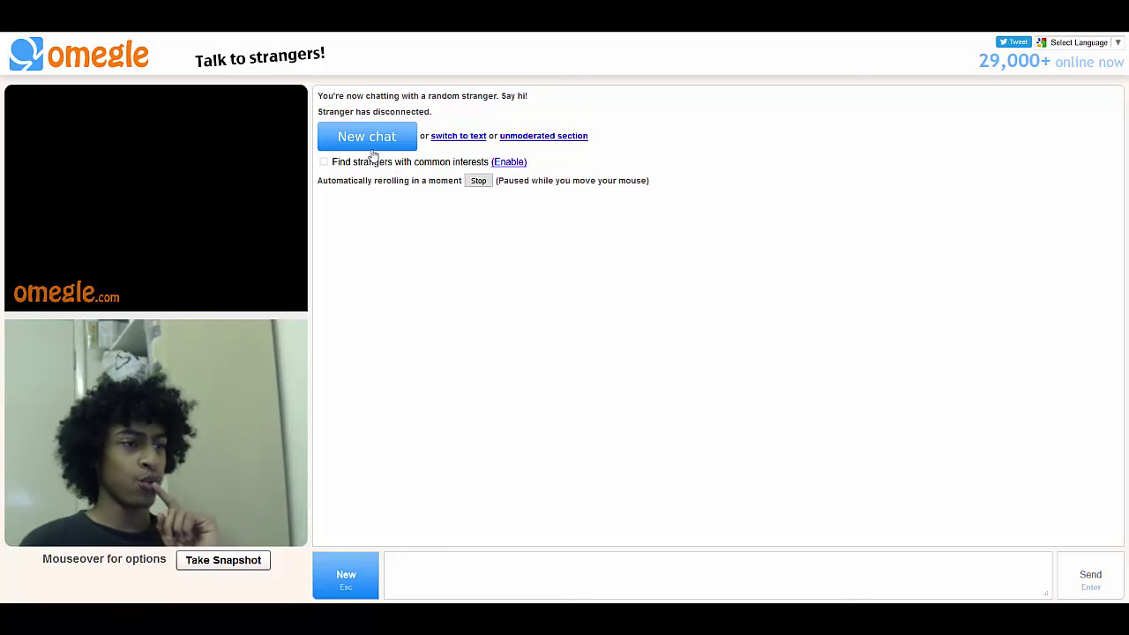
Check the available cameras and keep Logitech HD Pro Webcam as the camera.
mouse_move(155, 432)
left_click(195, 500)
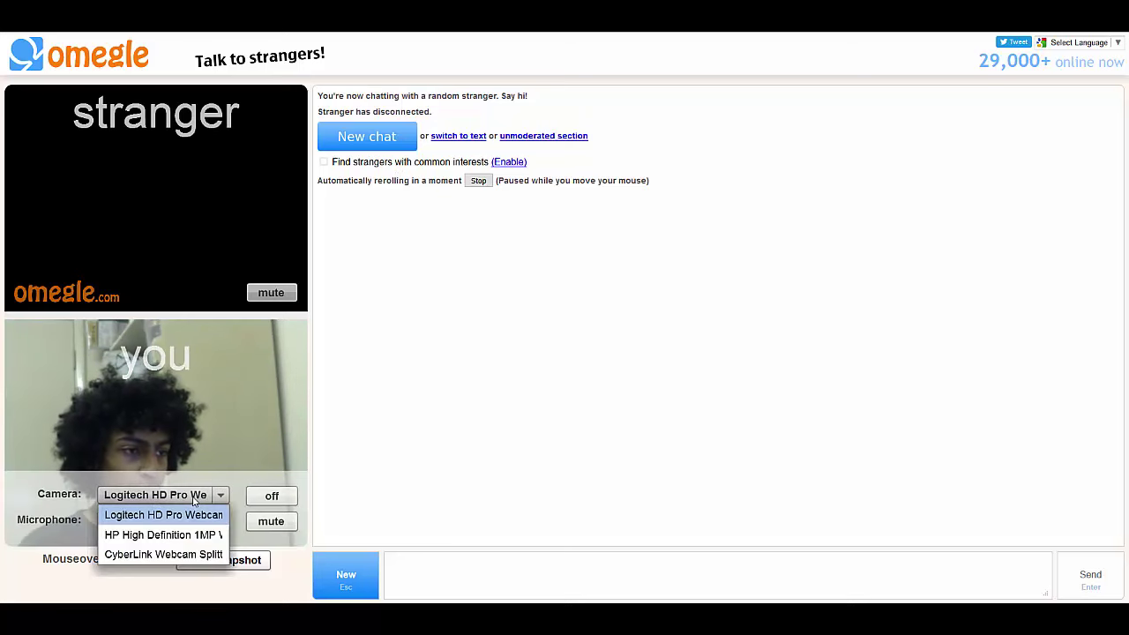
left_click(195, 500)
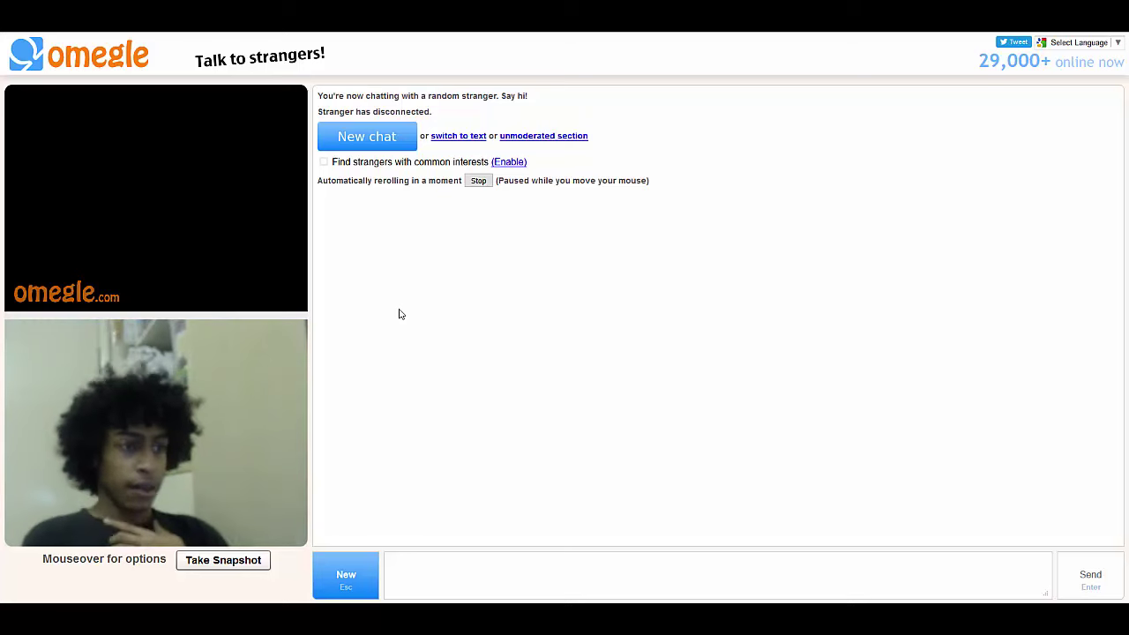
Connect to a new stranger, then leave that chat.
left_click(372, 138)
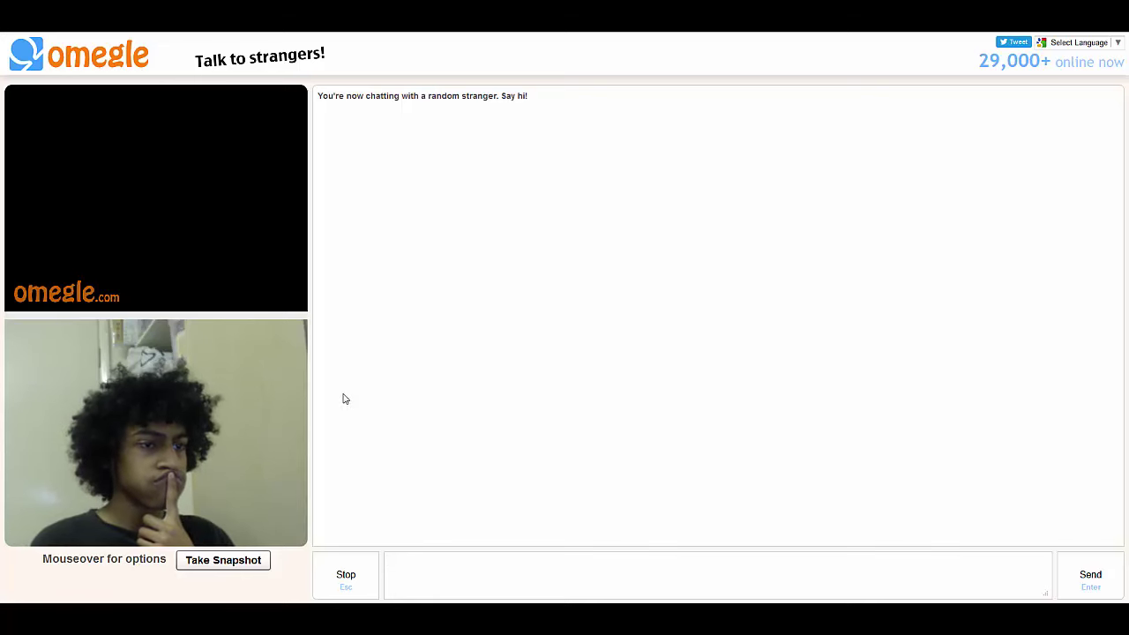
key("Escape")
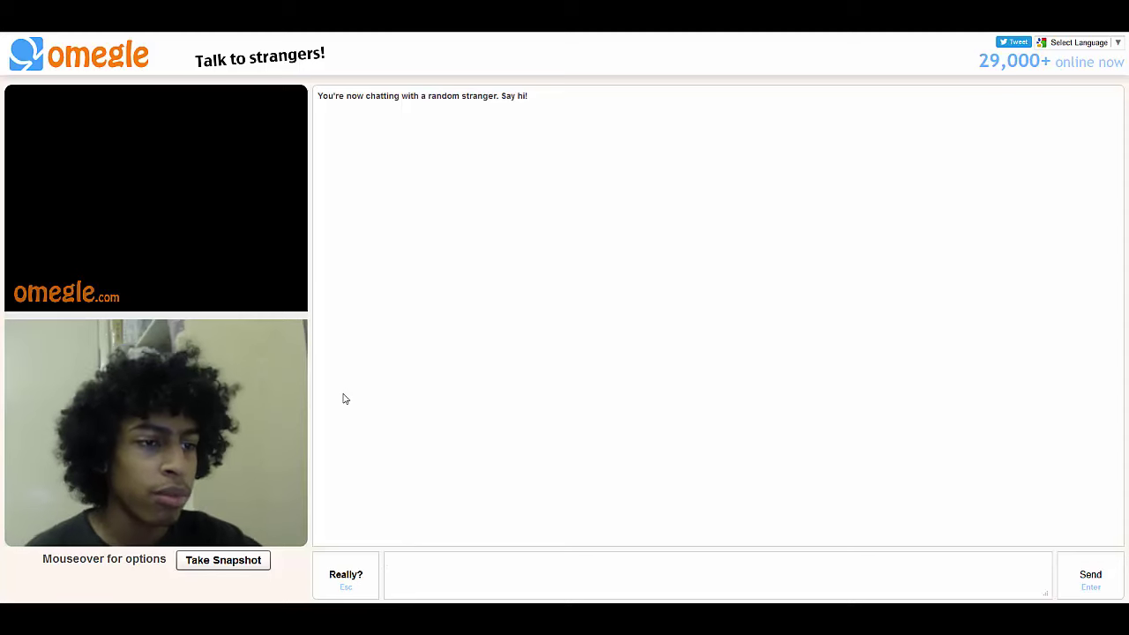
key("Escape")
Connect to another stranger and disconnect from the one on a simulated webcam.
left_click(358, 149)
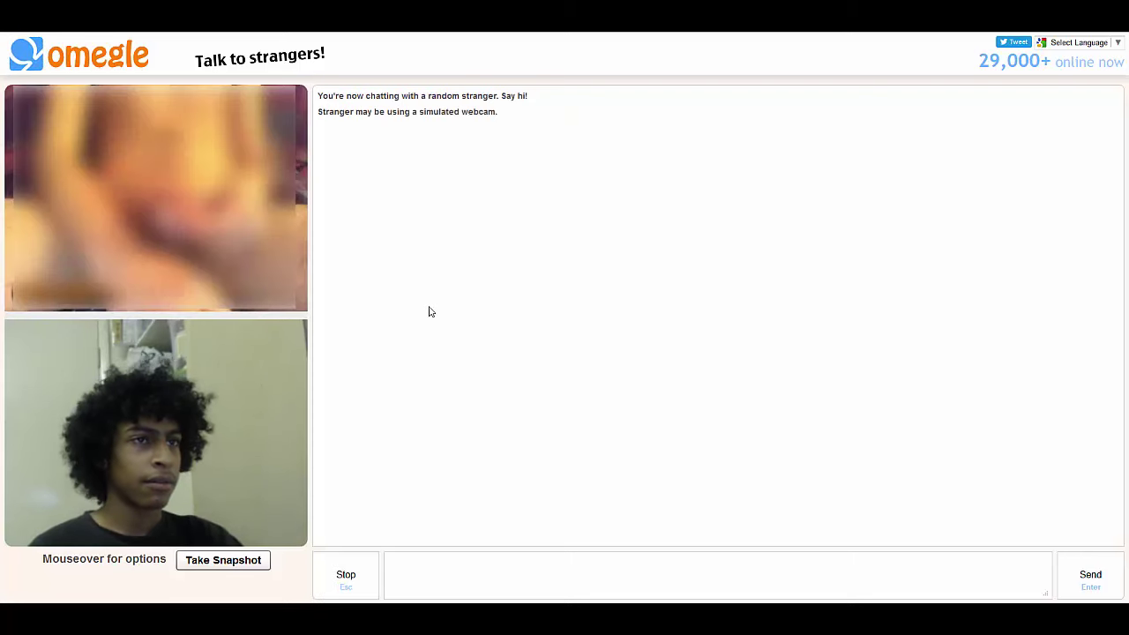
key("Escape")
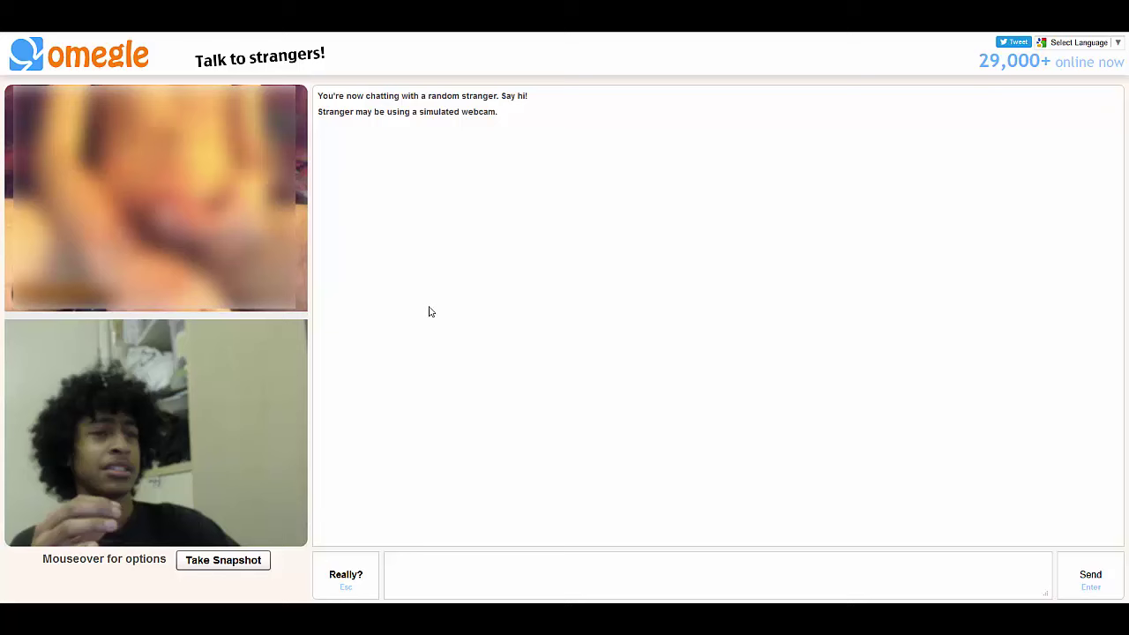
key("Escape")
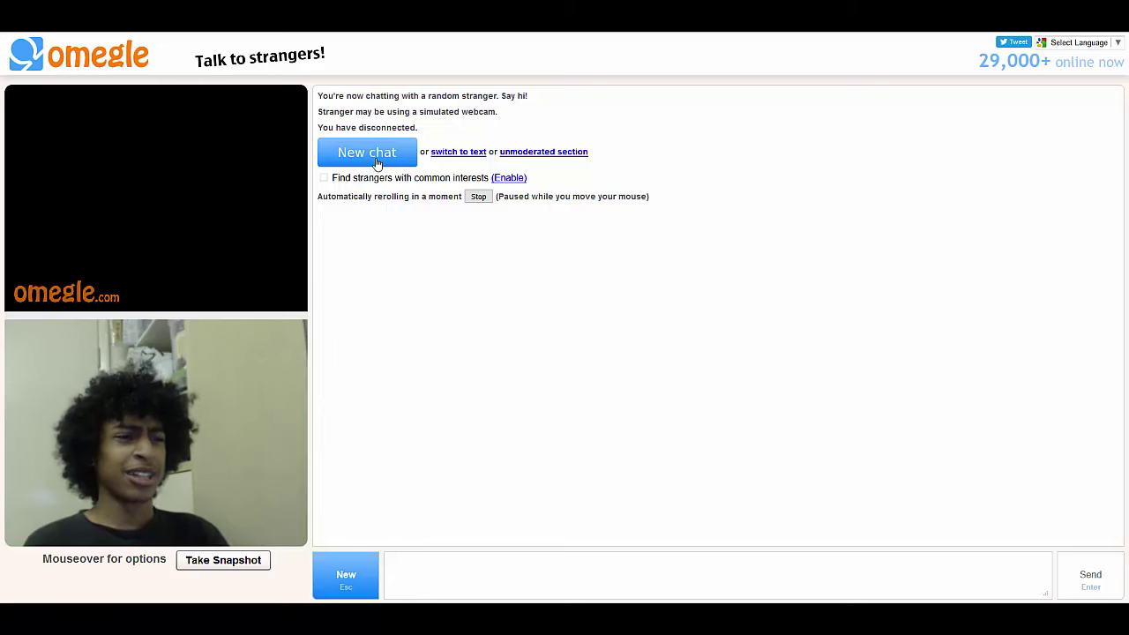
Connect to a new random stranger and disconnect from them.
left_click(376, 163)
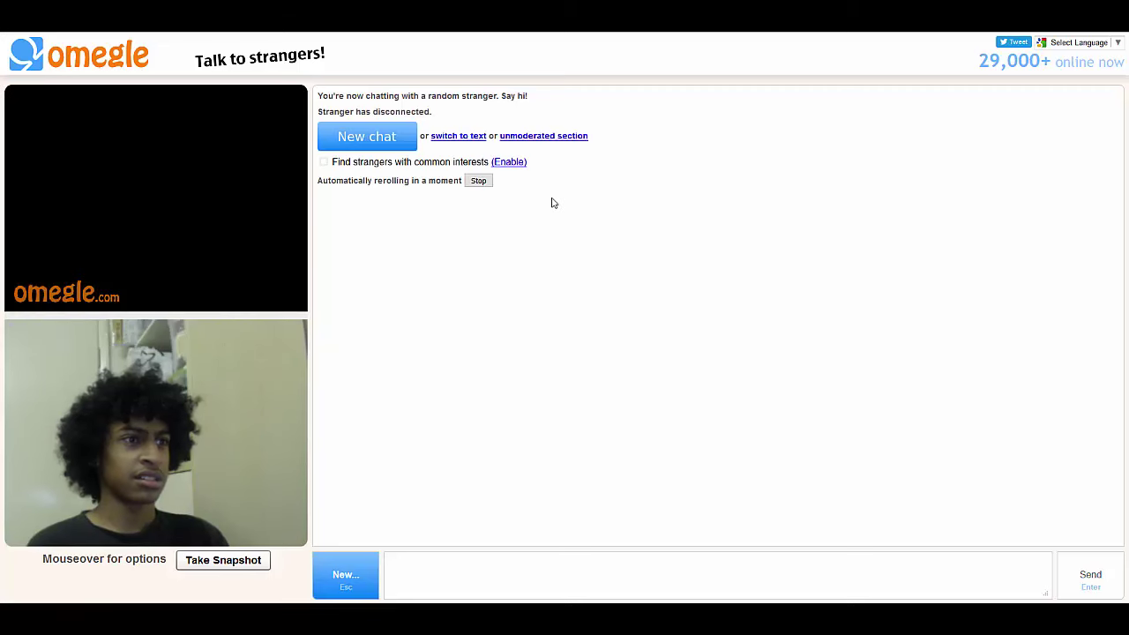
left_click(358, 136)
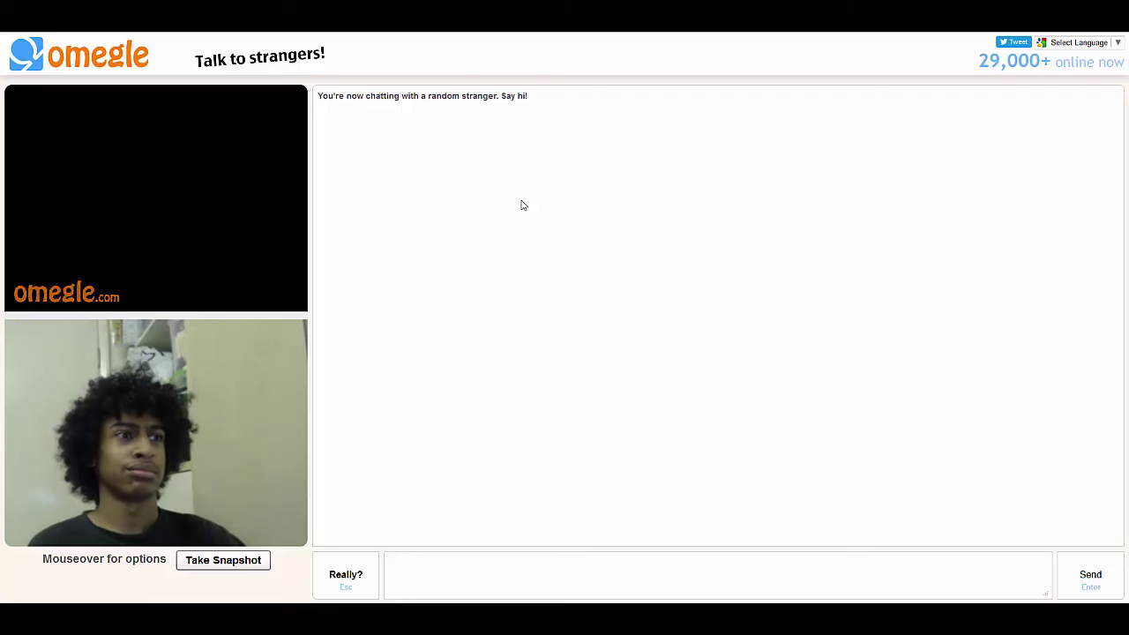
key("Escape")
Reroll past another stranger, reach a fresh chat, and end the ChatPOV ad-stream chat.
left_click(385, 144)
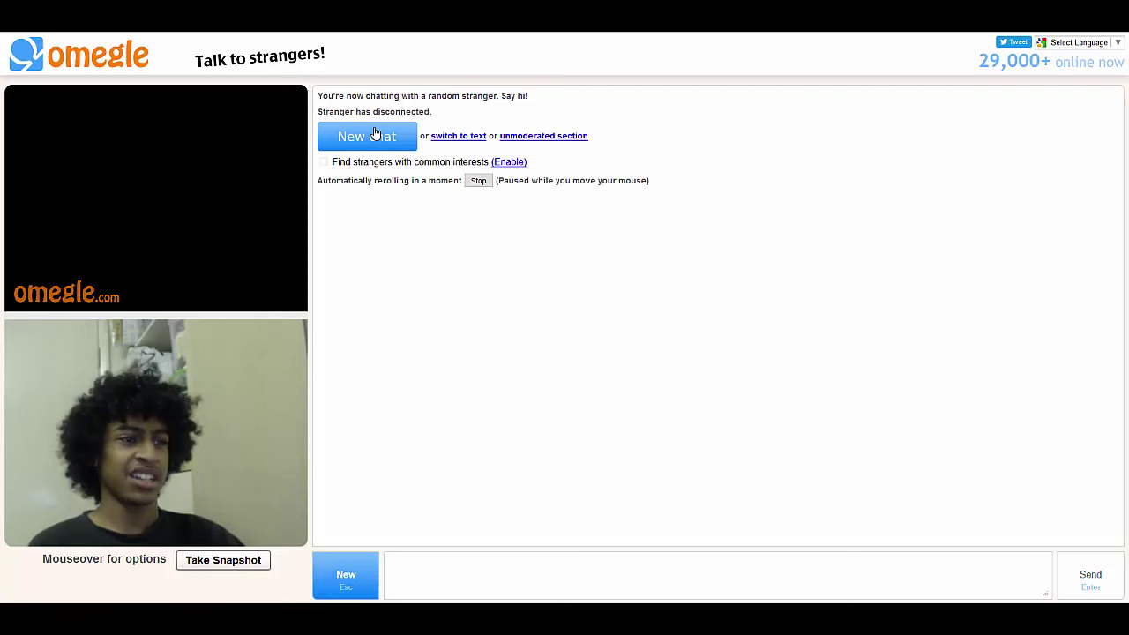
left_click(374, 134)
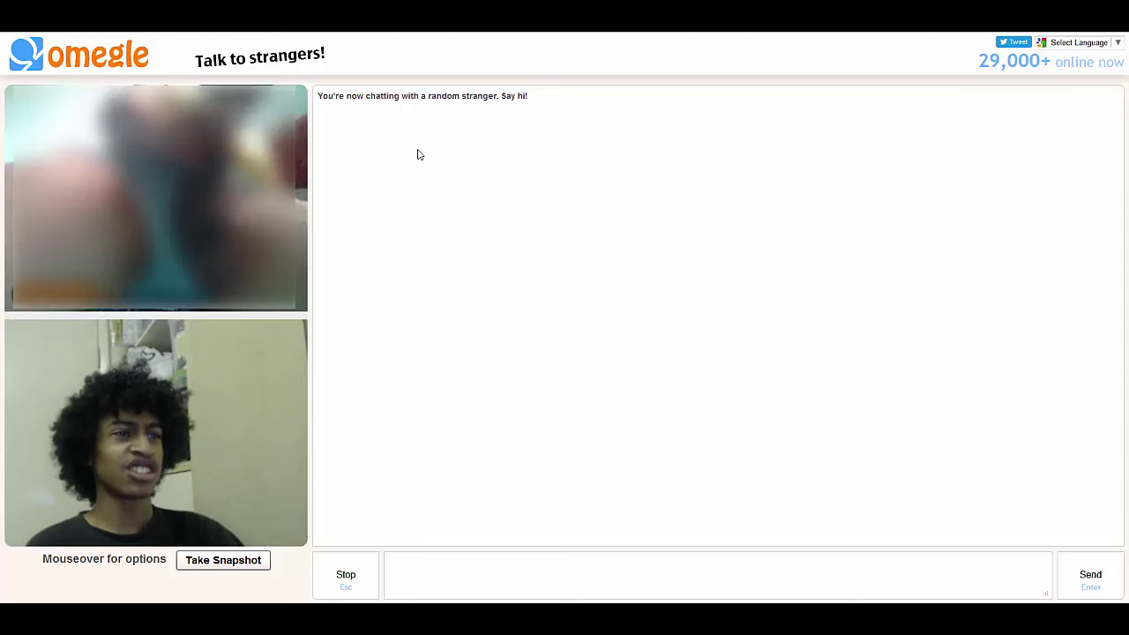
key("Escape")
key("Escape")
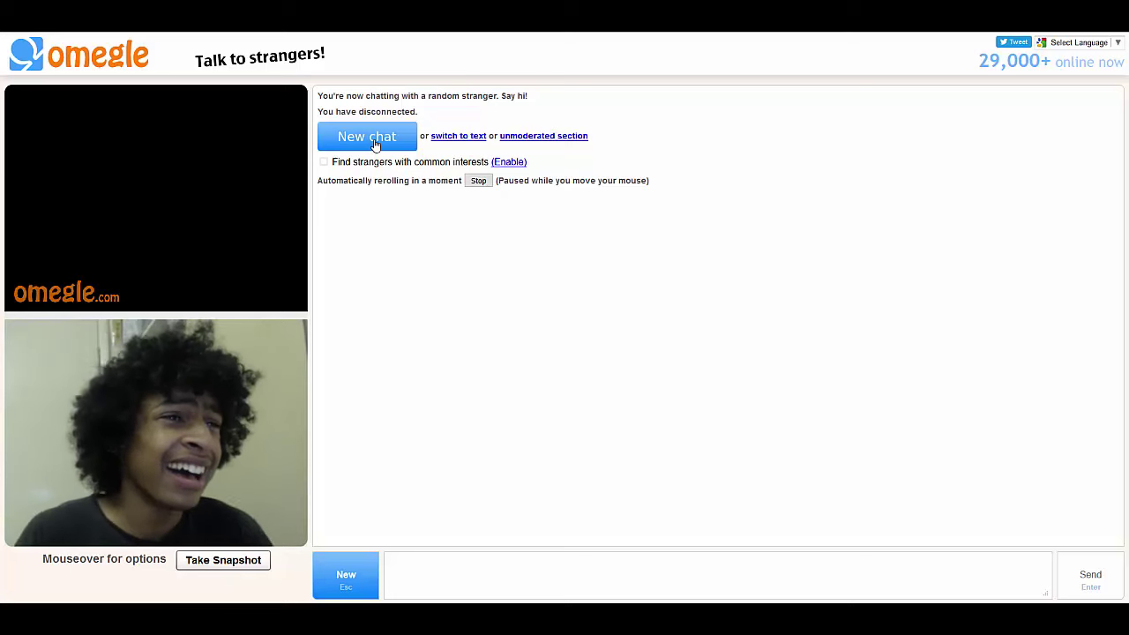
left_click(376, 144)
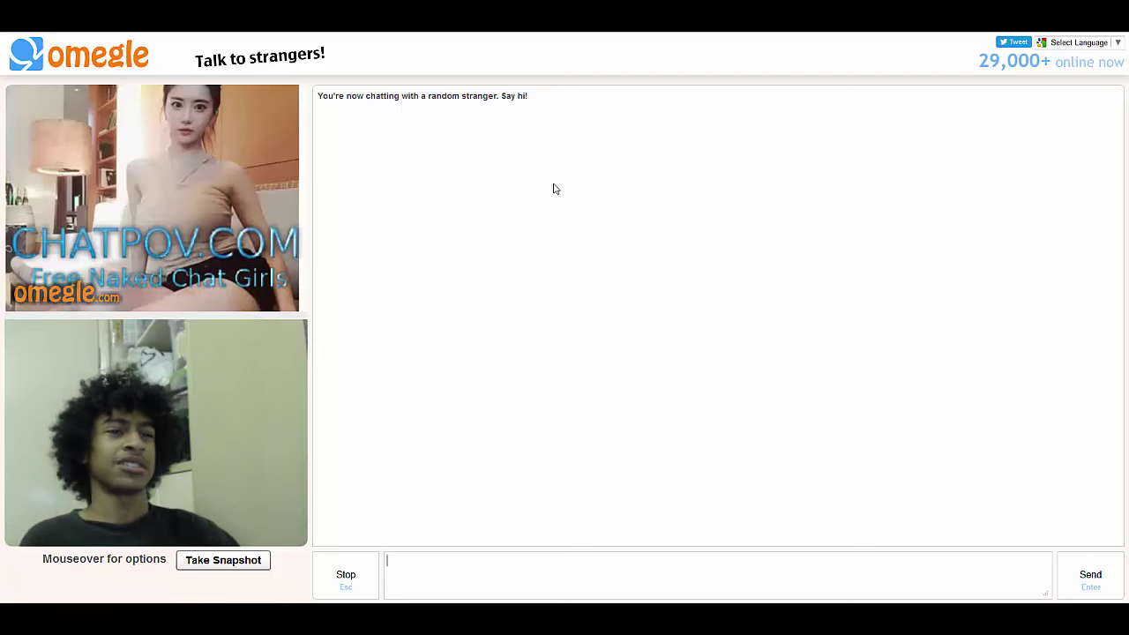
key("Escape")
key("Escape")
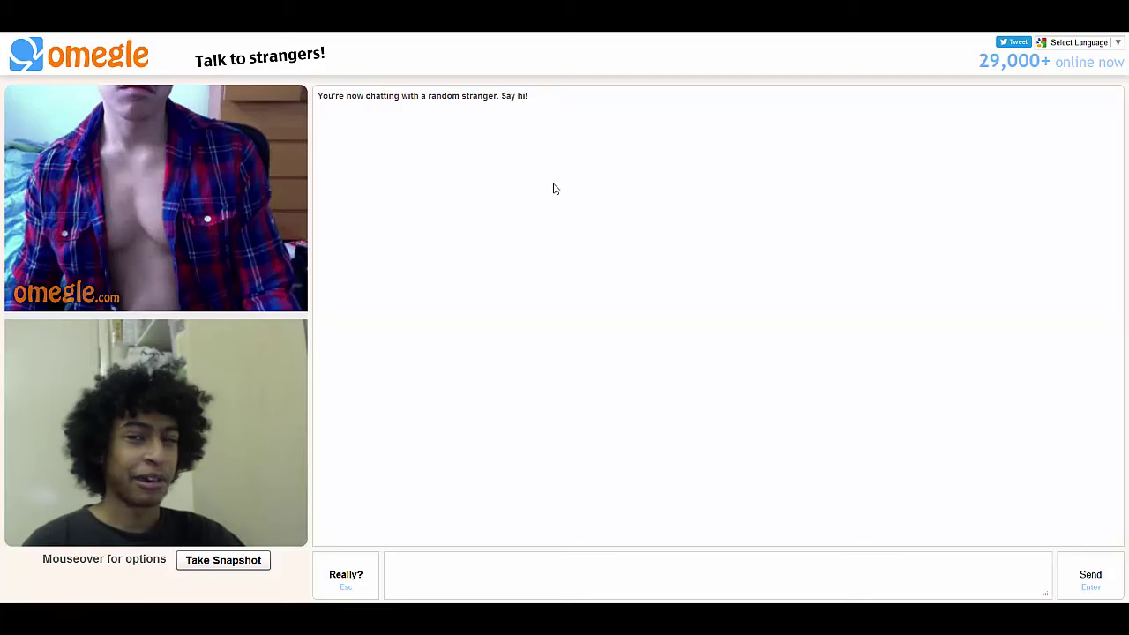
Disconnect the current stranger, then skip the stranger with the blurred video.
key("Escape")
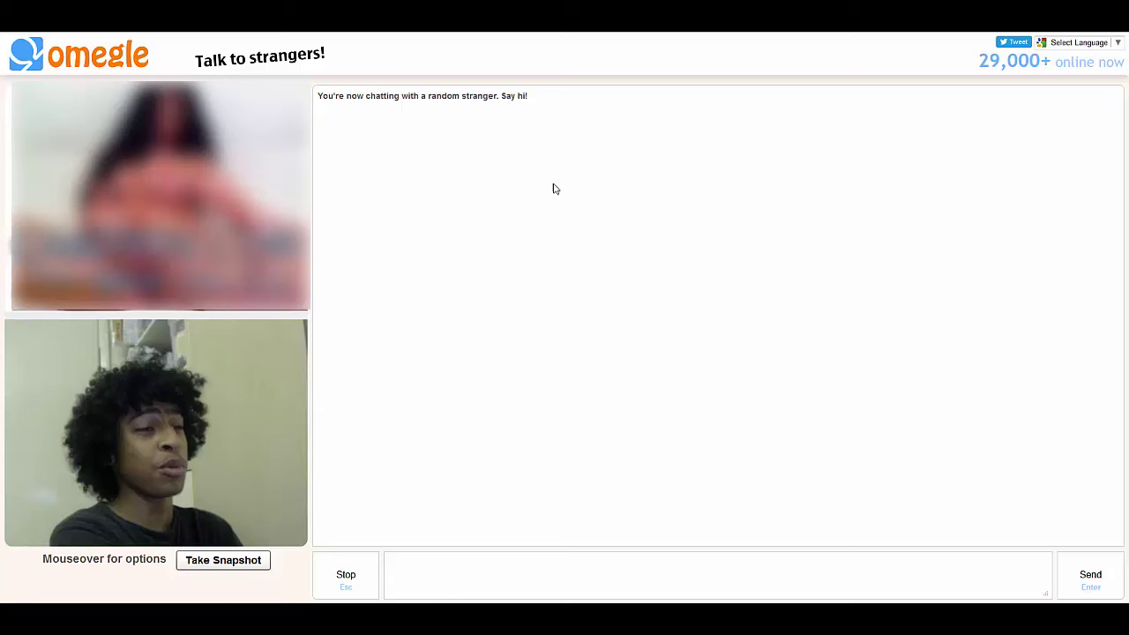
key("Escape")
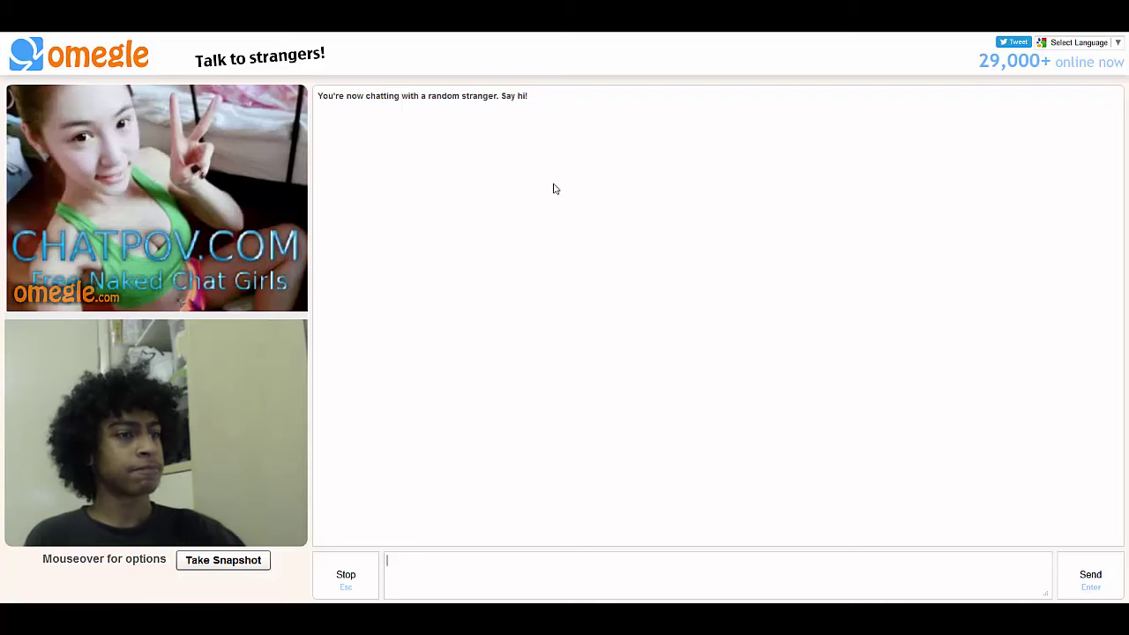
End the ChatPOV ad-stream chat and confirm the disconnect.
key("Escape")
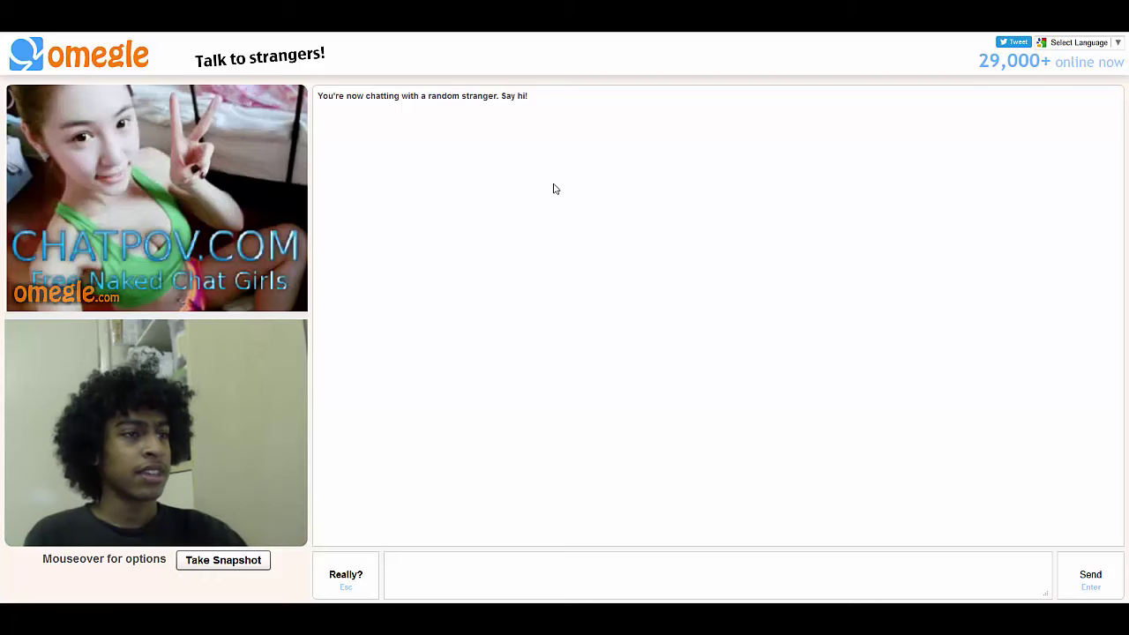
key("Escape")
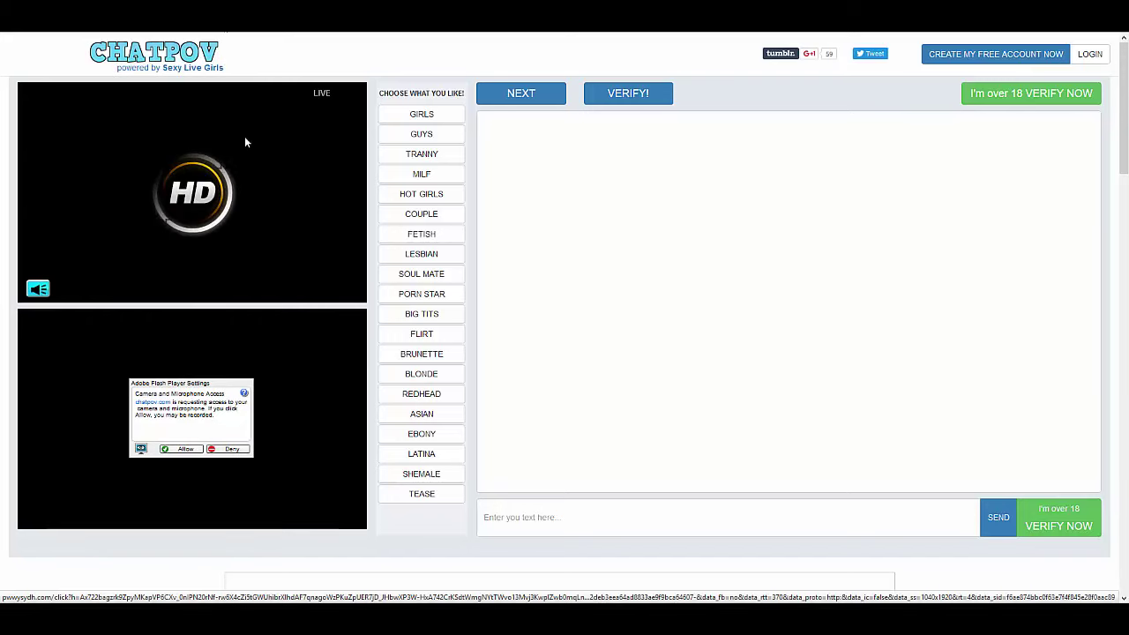
Allow ChatPOV camera and microphone access in the Flash dialog.
left_click(185, 449)
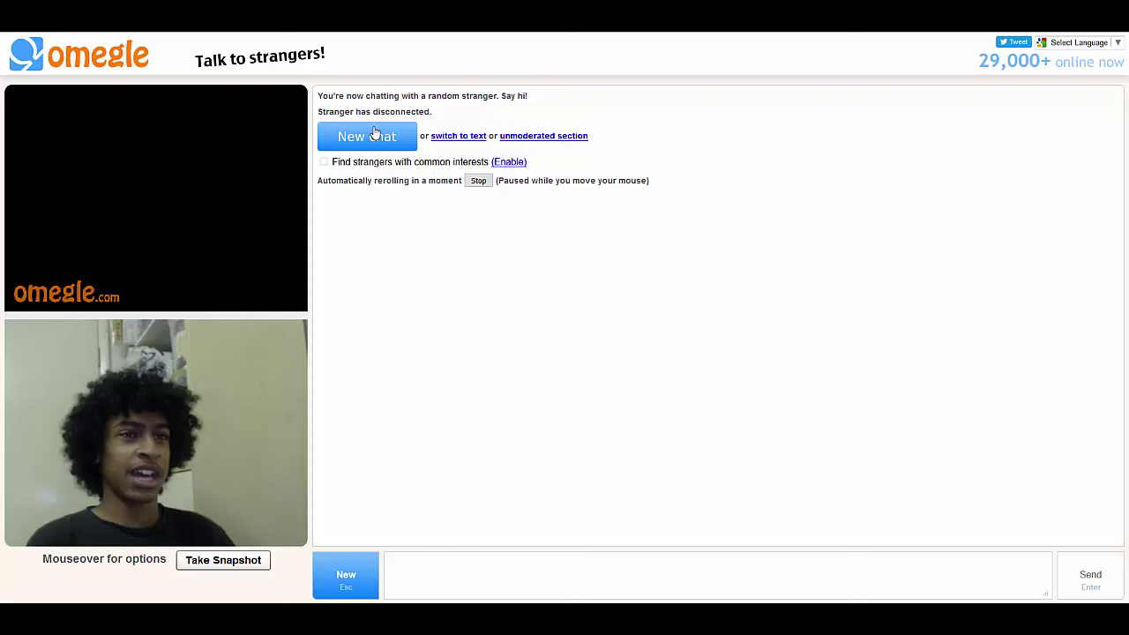
Start a new chat with a random stranger.
left_click(375, 135)
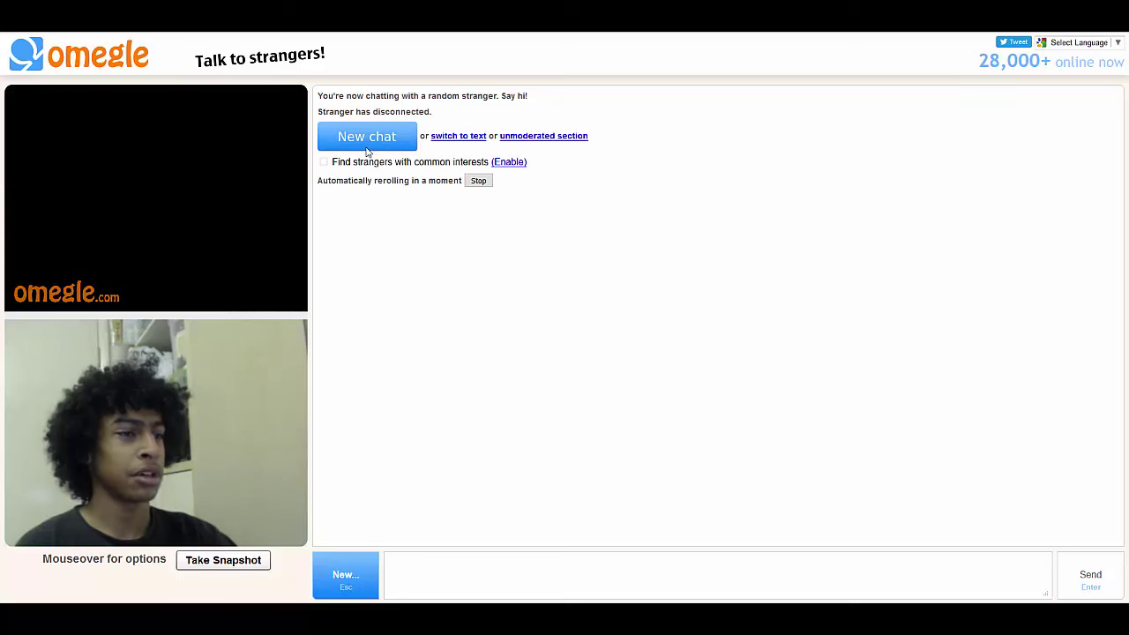
Connect to the next random stranger, the one wearing a backwards cap.
left_click(367, 150)
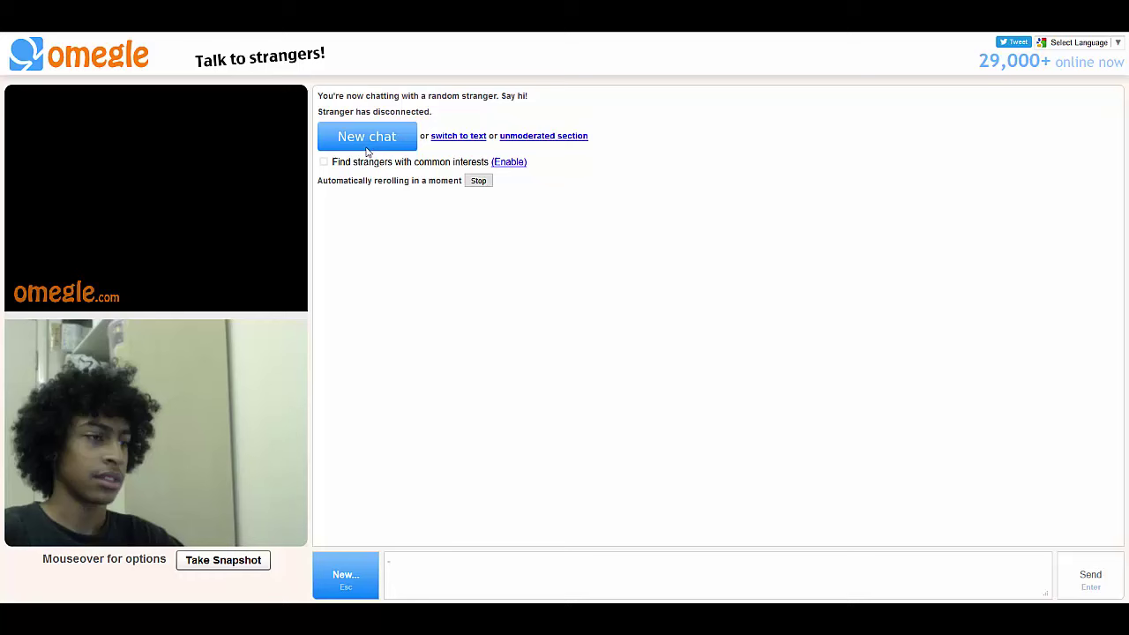
Reroll to the stranger wearing a cross necklace and earphones.
left_click(367, 150)
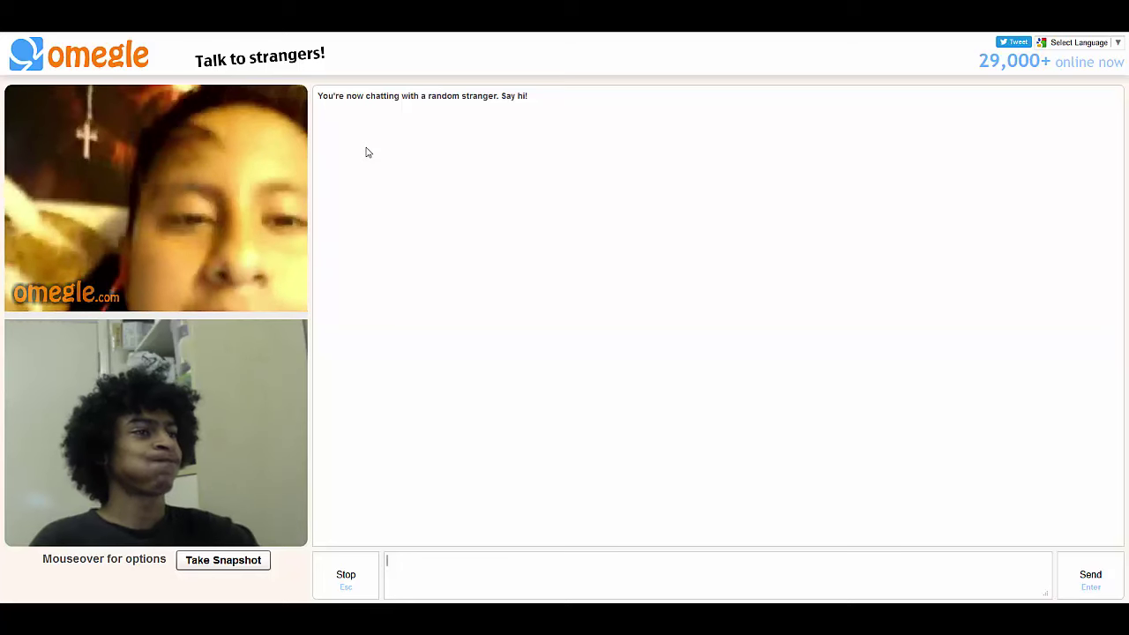
Begin ending the current chat with Esc.
key("Escape")
key("Escape")
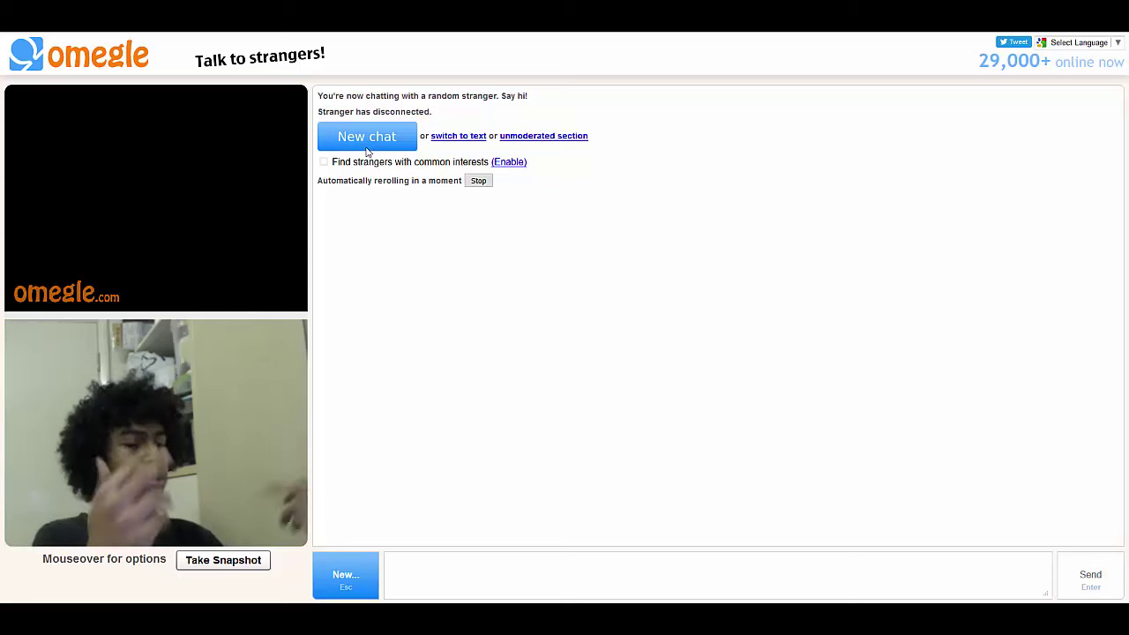
Reroll strangers until the OmeglePro ad stream appears, then start ending that chat.
left_click(368, 152)
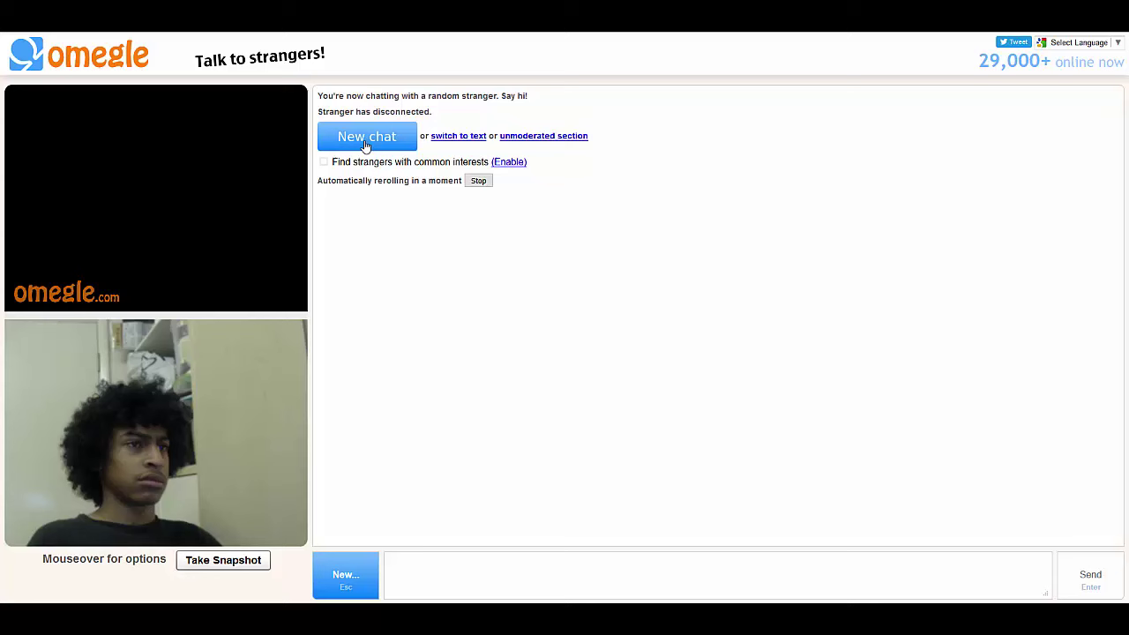
left_click(366, 141)
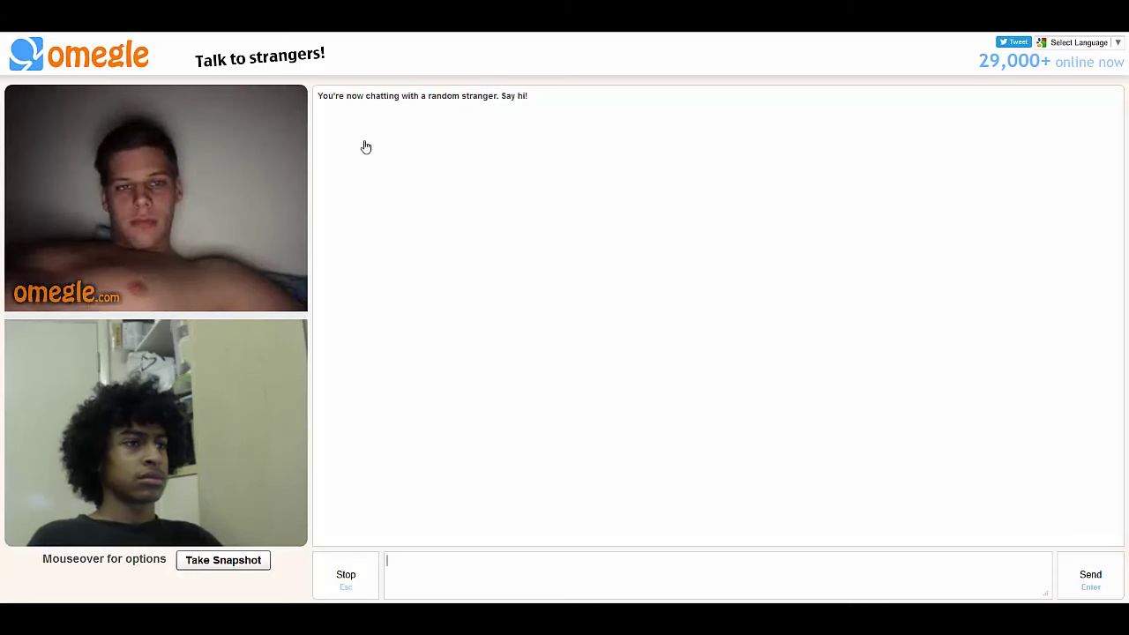
right_click(364, 145)
left_click(335, 145)
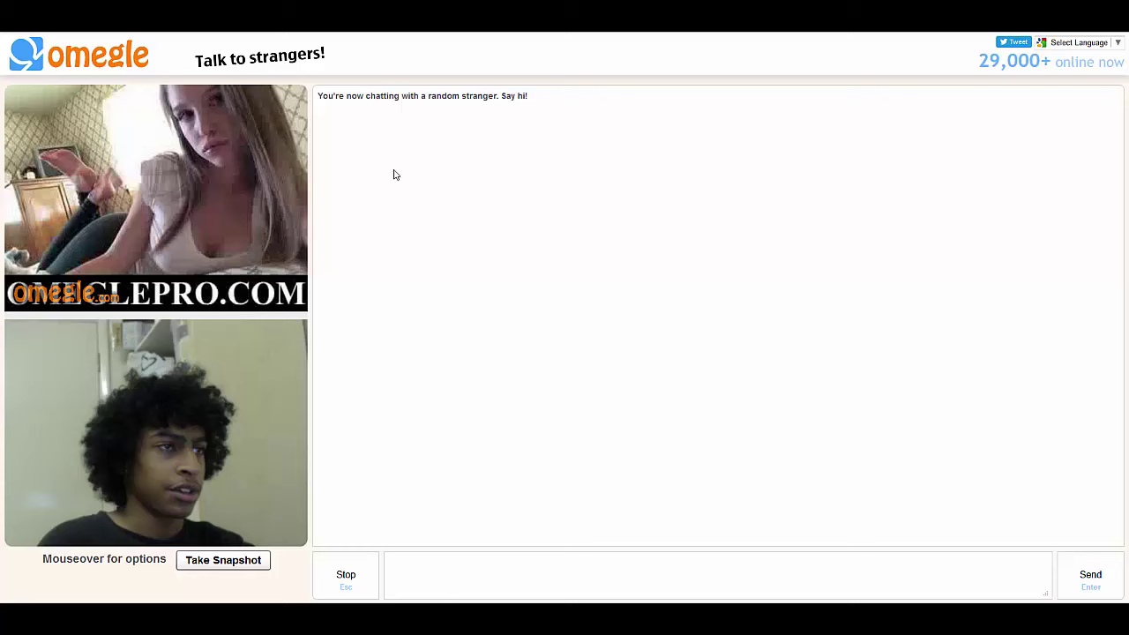
key("Escape")
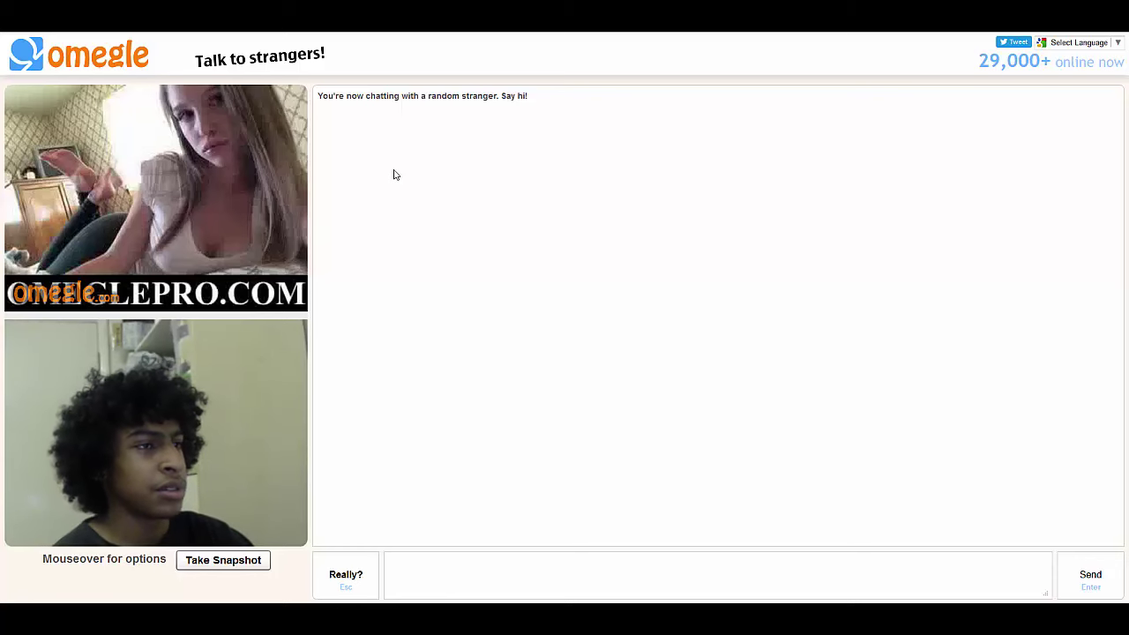
Confirm ending the OmeglePro chat so Omegle rerolls to the DORMCHAT.NET stranger.
key("Escape")
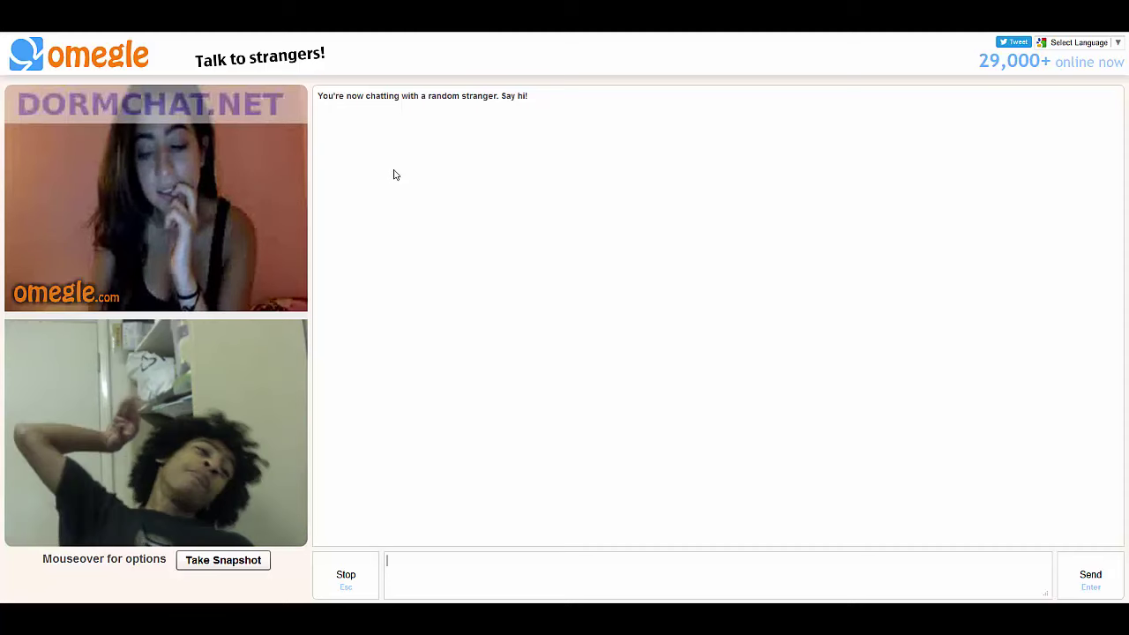
Skip the DORMCHAT.NET stranger, then end the next DORMCHAT.NET ad chat.
key("Escape")
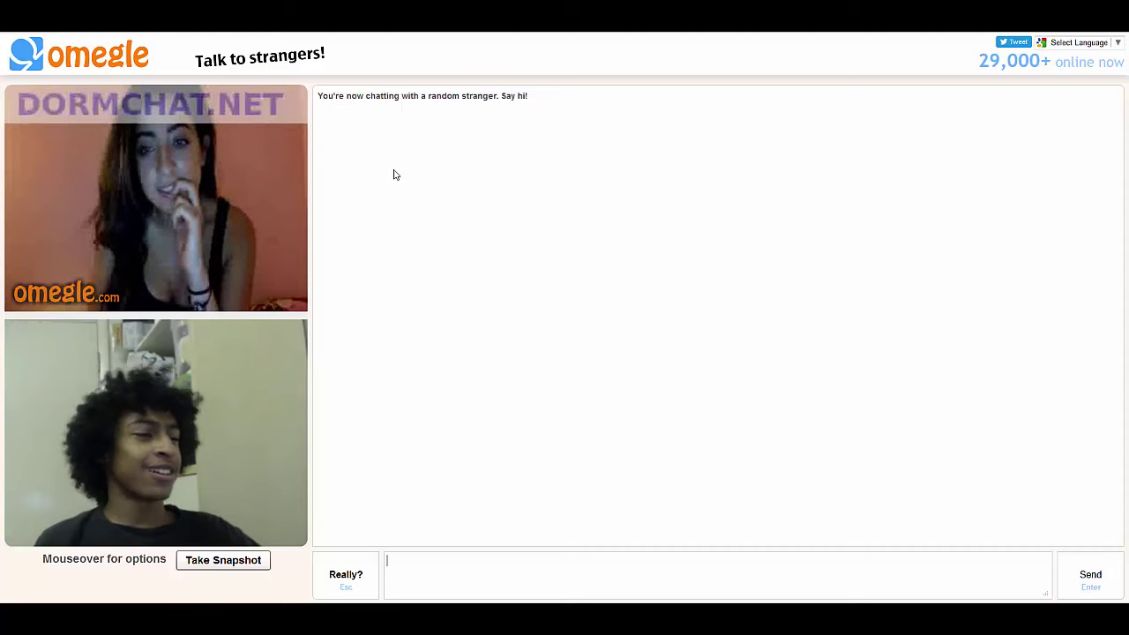
key("Escape")
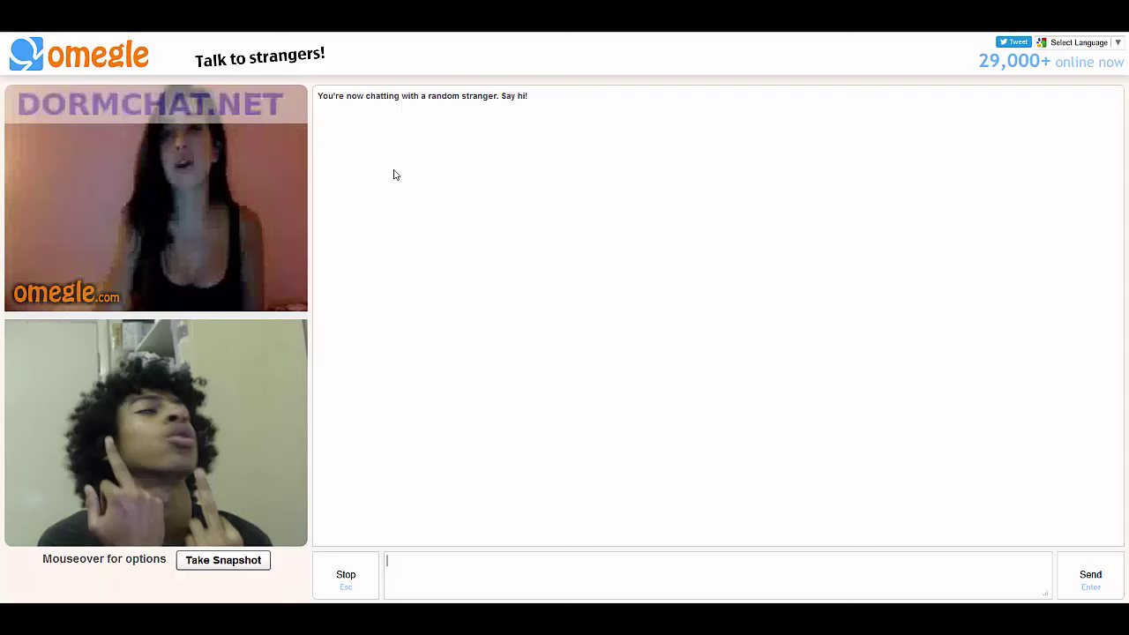
key("Escape")
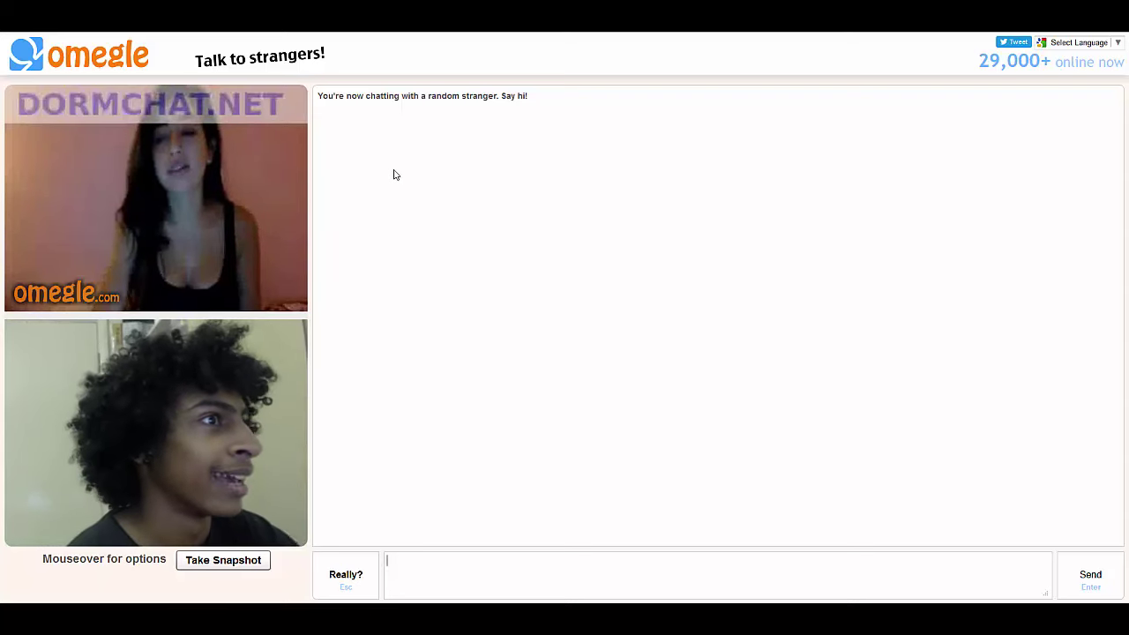
key("Escape")
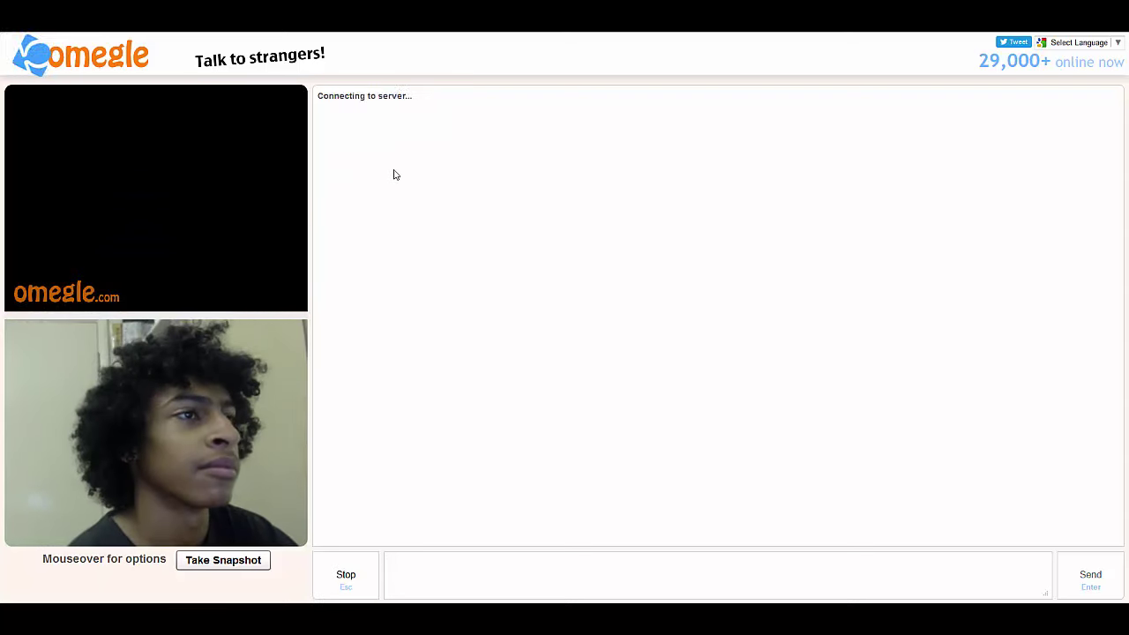
Skip the WhirlCam.com ad stranger and move to the next stranger.
key("Escape")
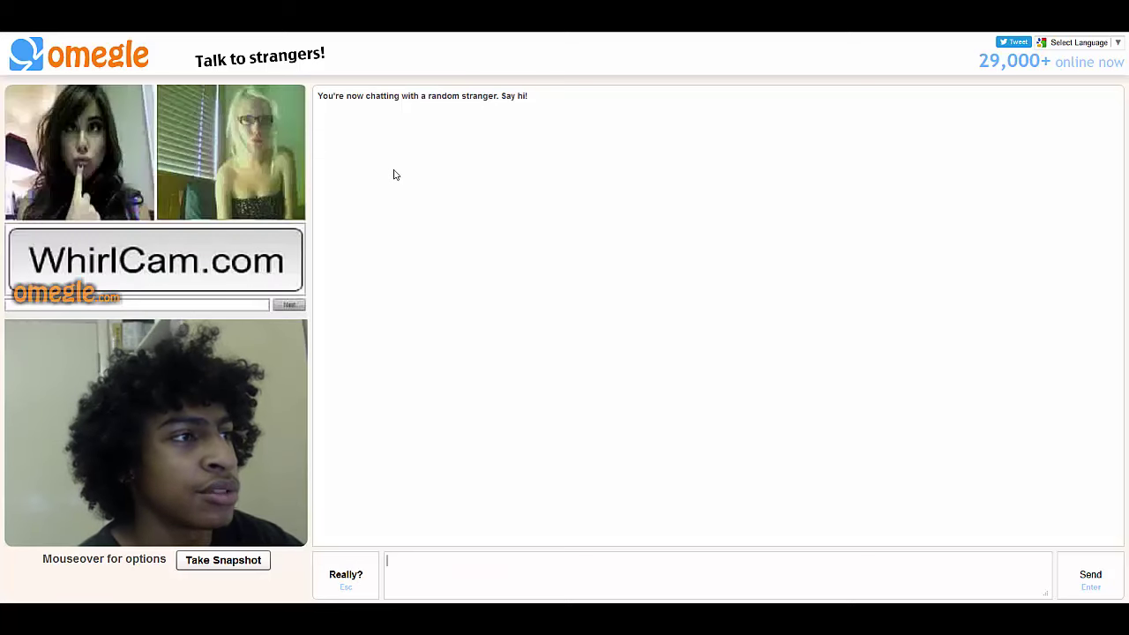
key("Escape")
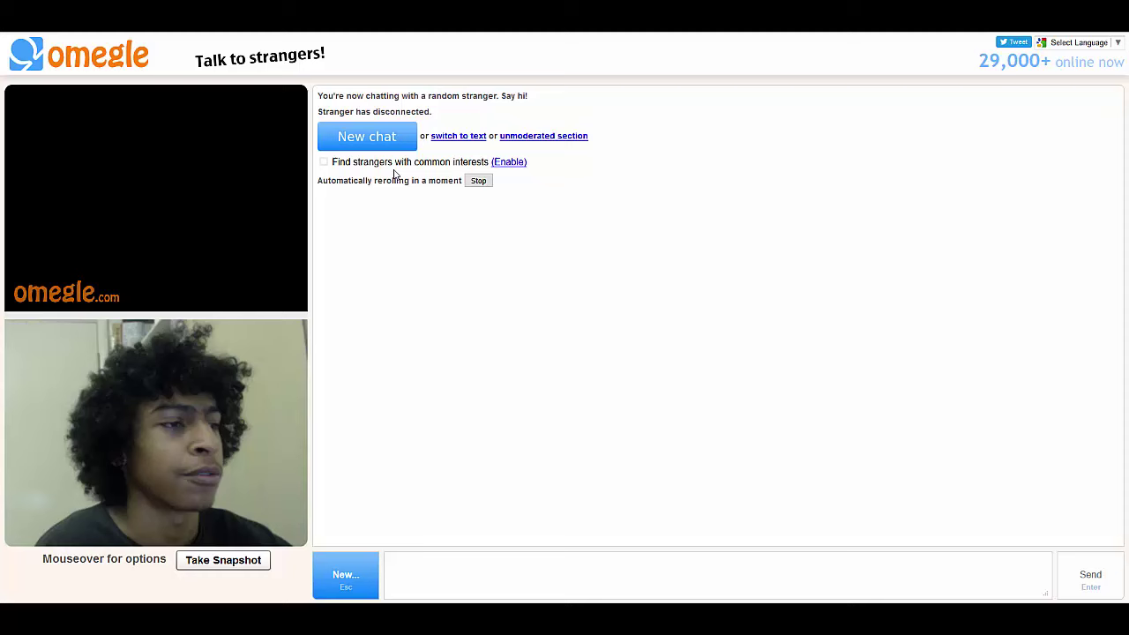
Skip the new stranger, then skip the simulated-webcam stranger.
key("Escape")
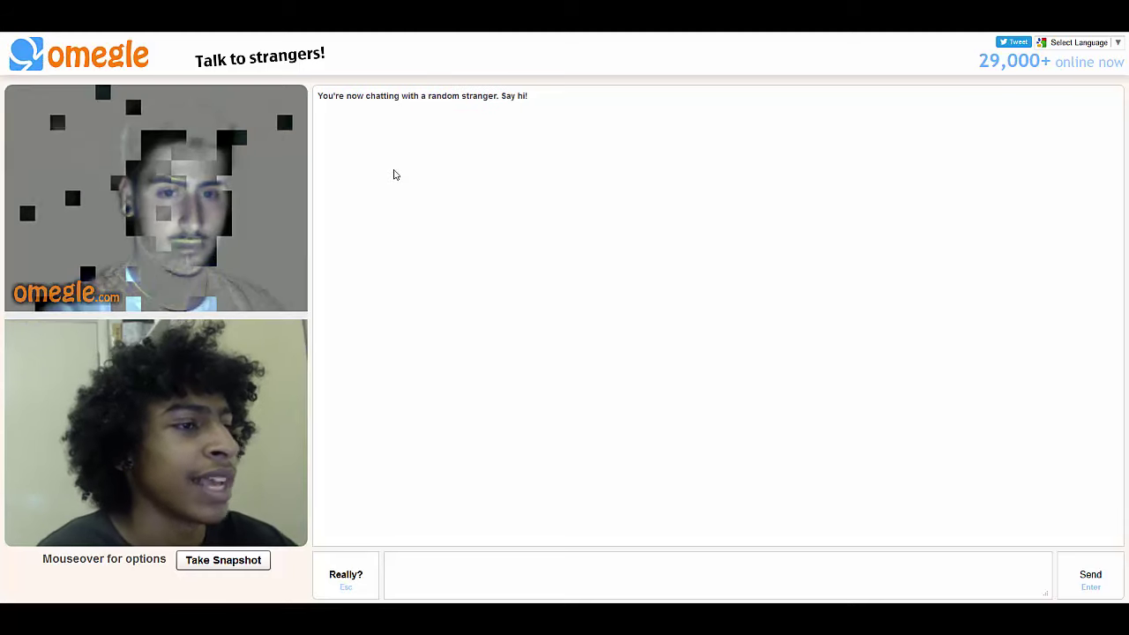
key("Escape")
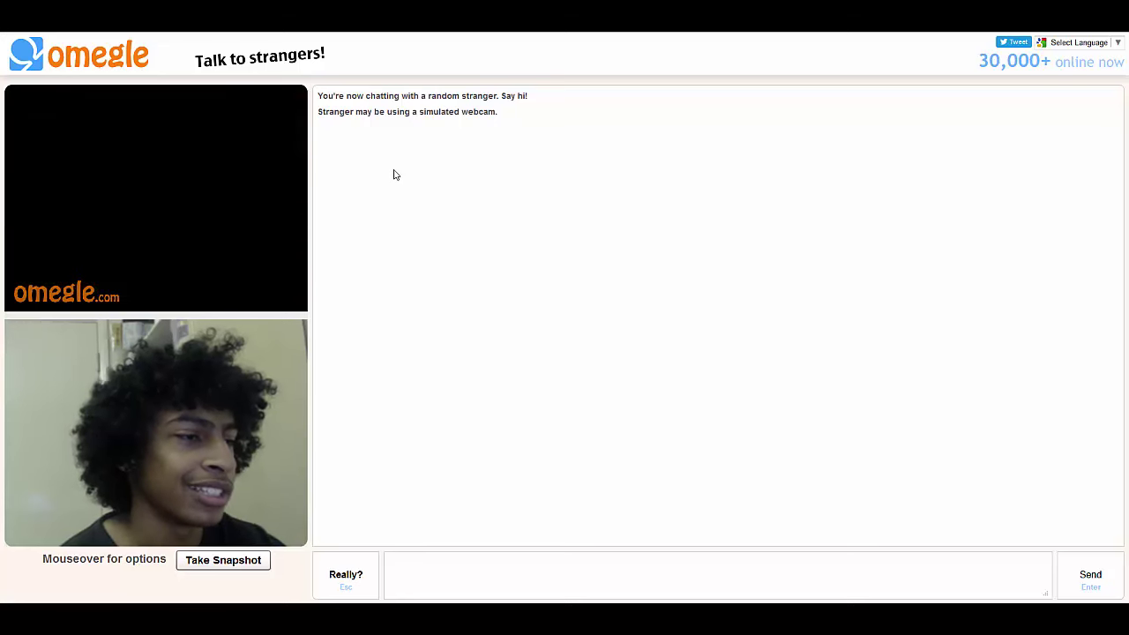
key("Escape")
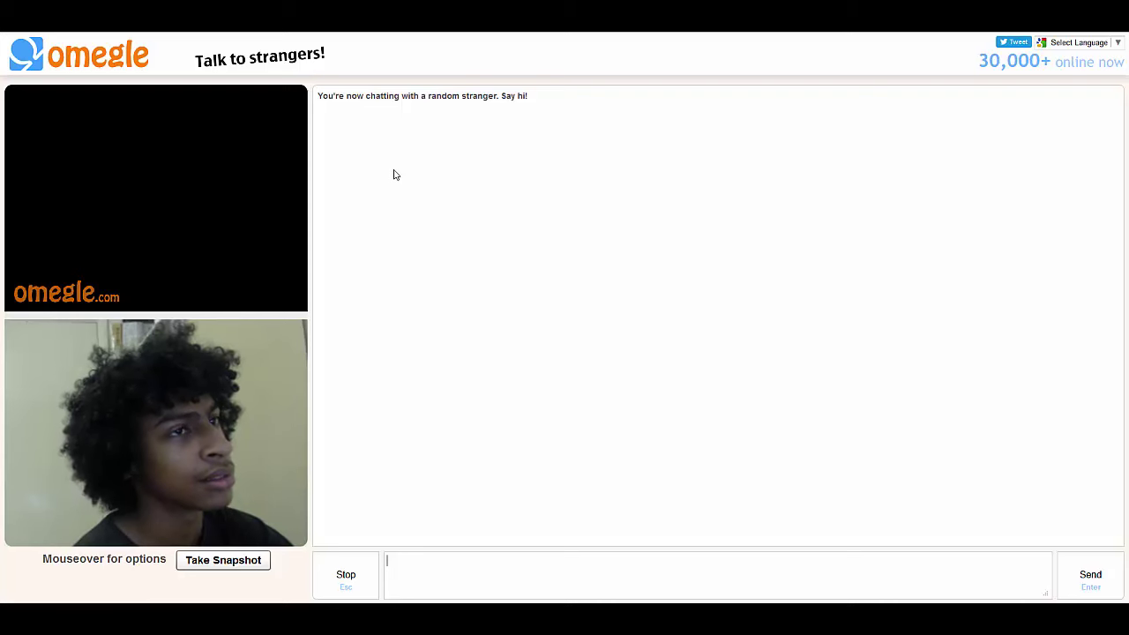
Leave the black-video chat so Omegle connects to another stranger.
key("Escape")
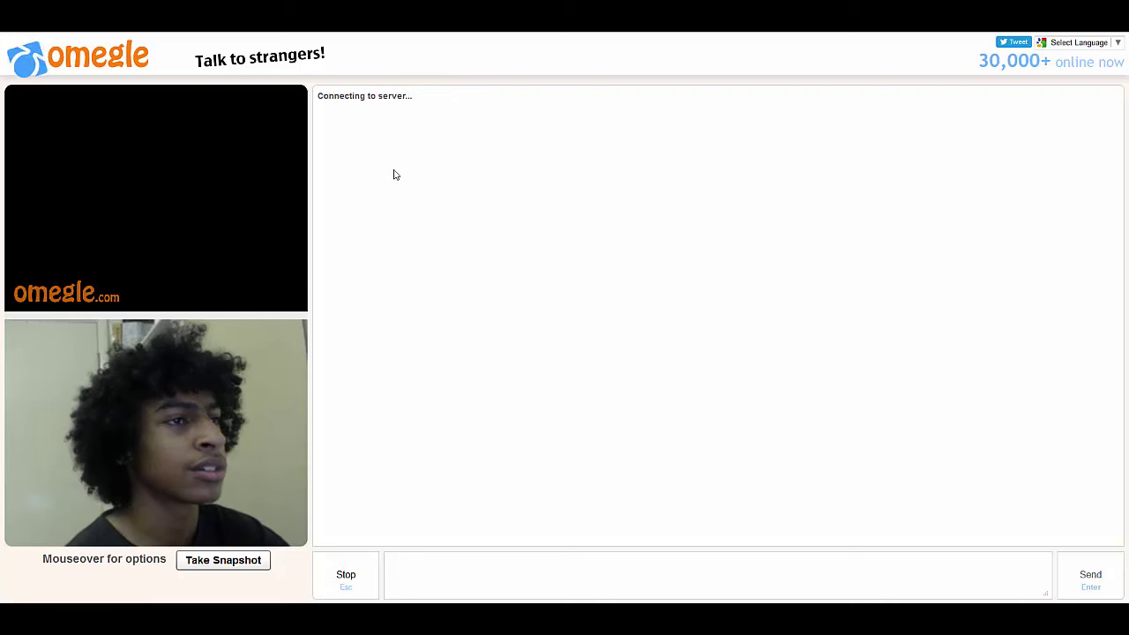